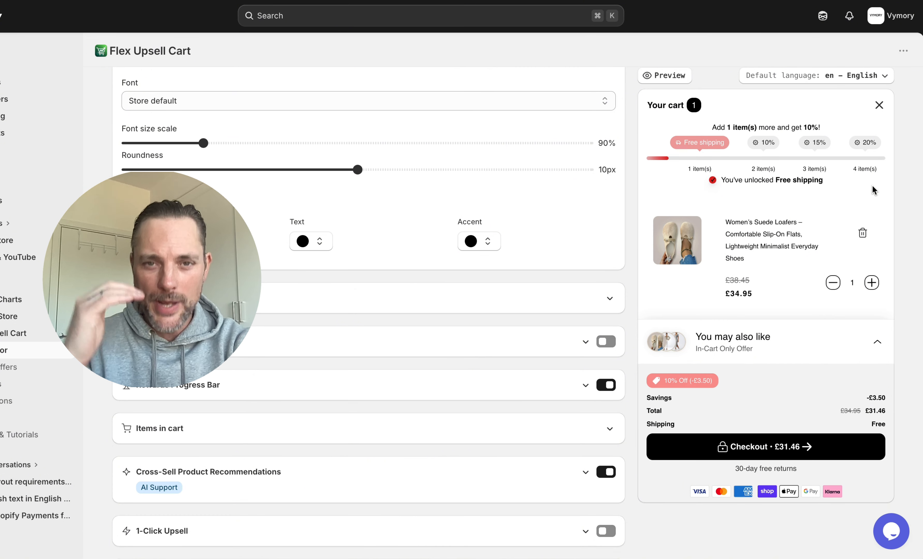
click(876, 342)
scroll(734, 411, down, 2)
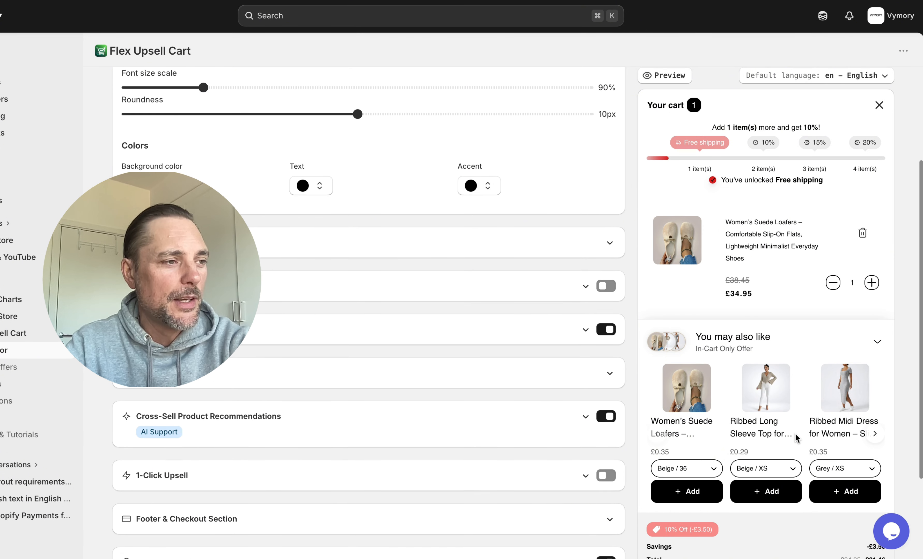
click(877, 341)
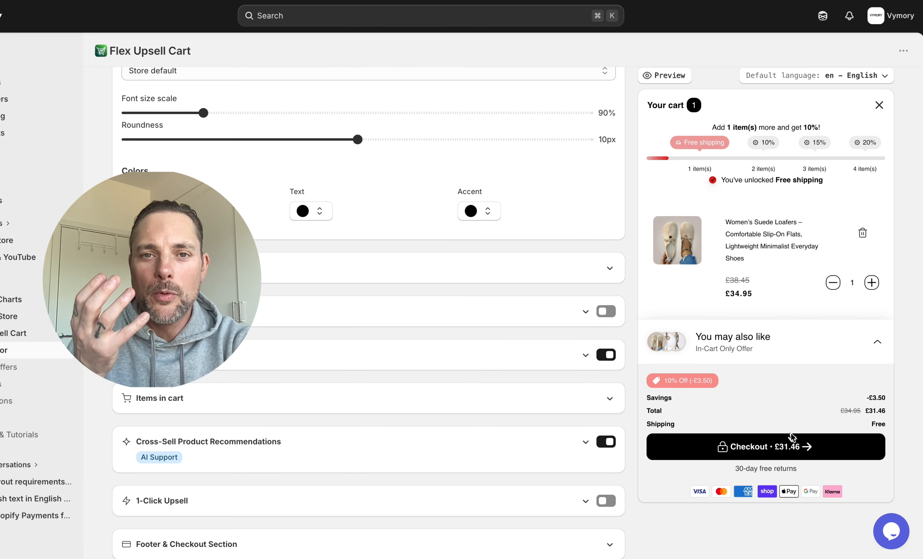
drag(734, 468, 798, 466)
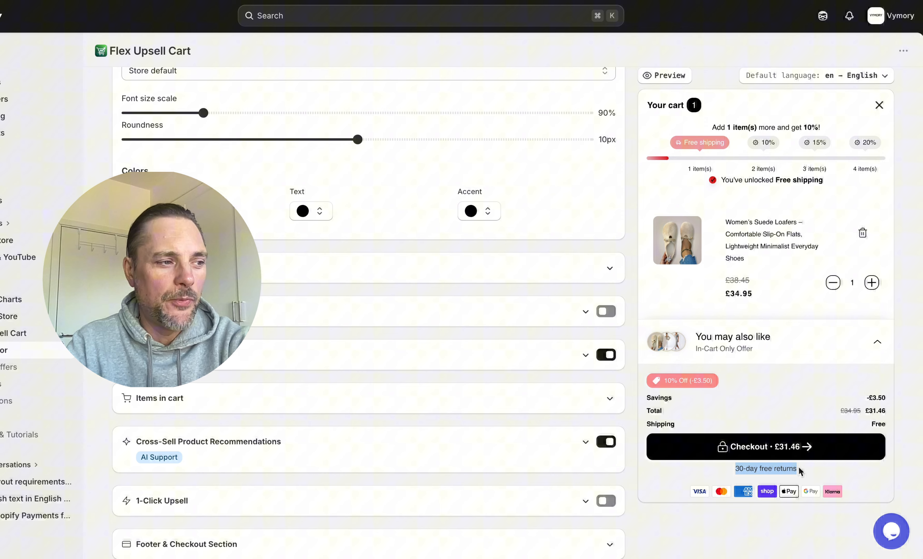
click(823, 386)
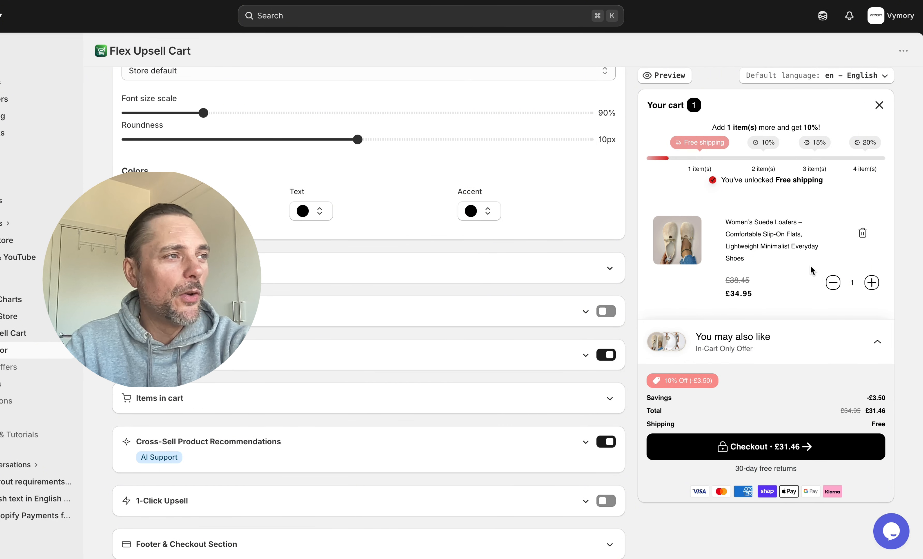
scroll(810, 265, up, 2)
scroll(810, 270, down, 1)
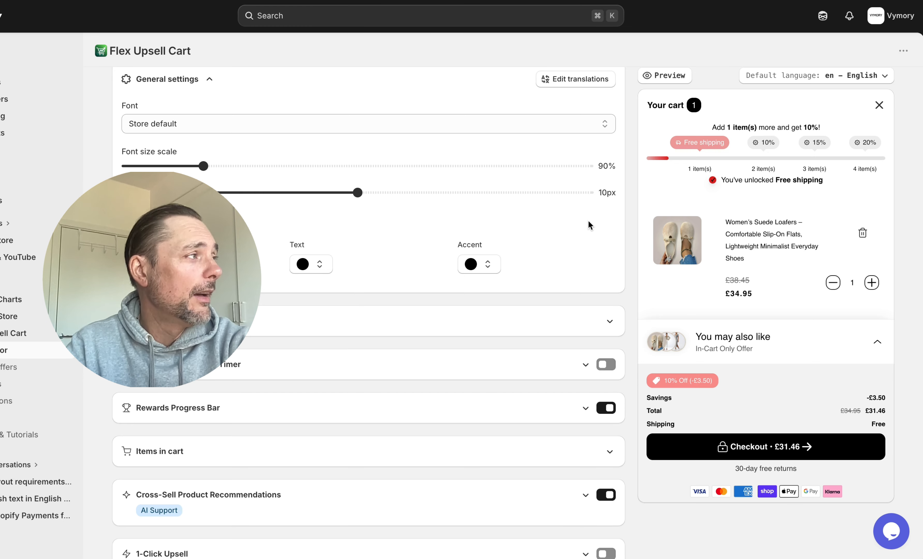
Expand the Top Bar & Empty Cart settings to review them
scroll(578, 247, up, 2)
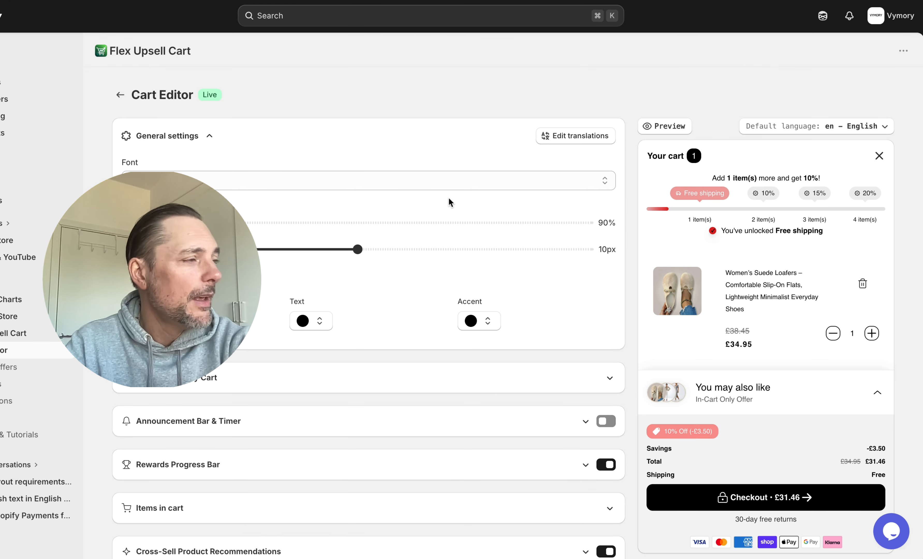
scroll(529, 222, down, 2)
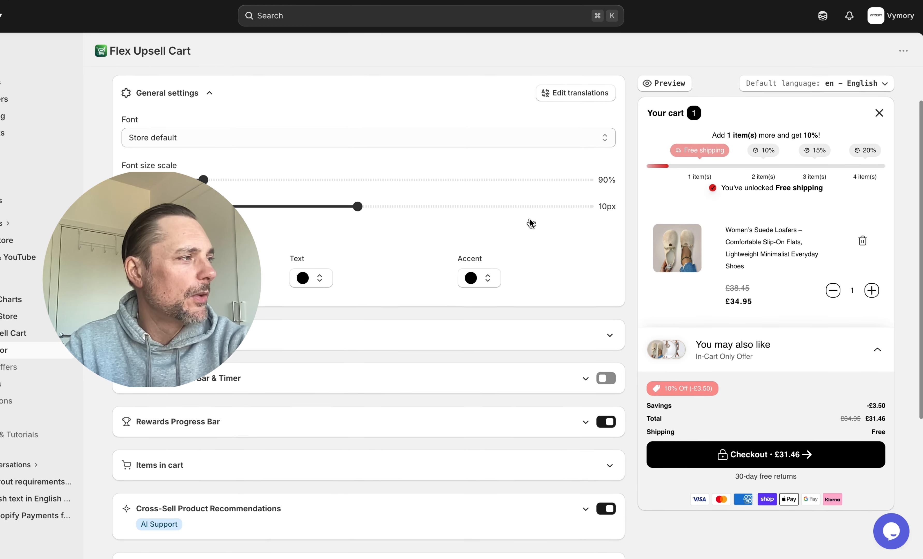
scroll(458, 169, up, 1)
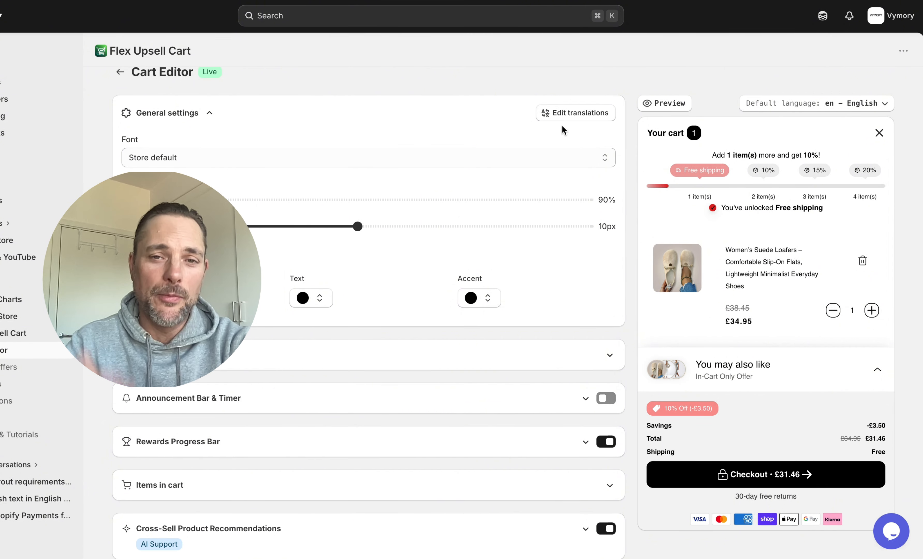
scroll(460, 208, down, 1)
scroll(461, 208, down, 3)
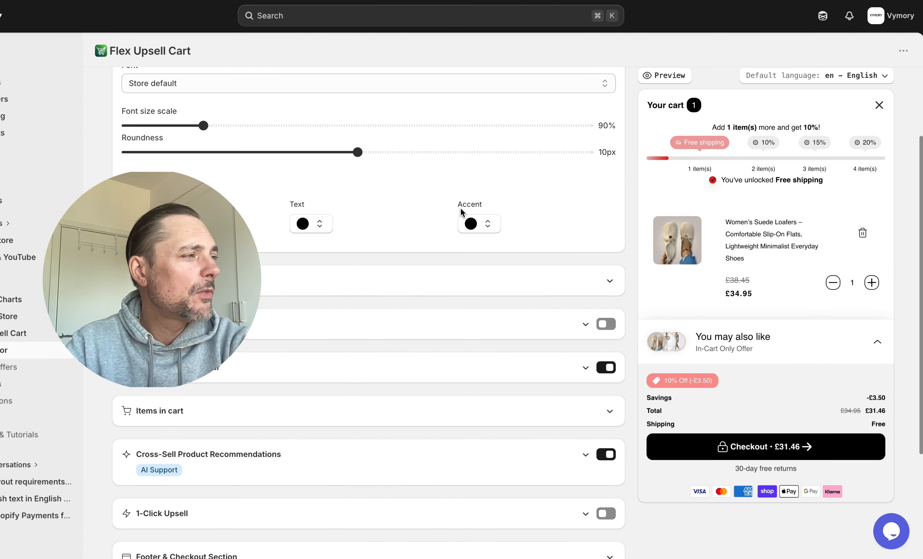
click(610, 281)
scroll(469, 233, up, 3)
Collapse Top Bar & Empty Cart and return to the Announcement Bar & Timer section
scroll(470, 234, down, 1)
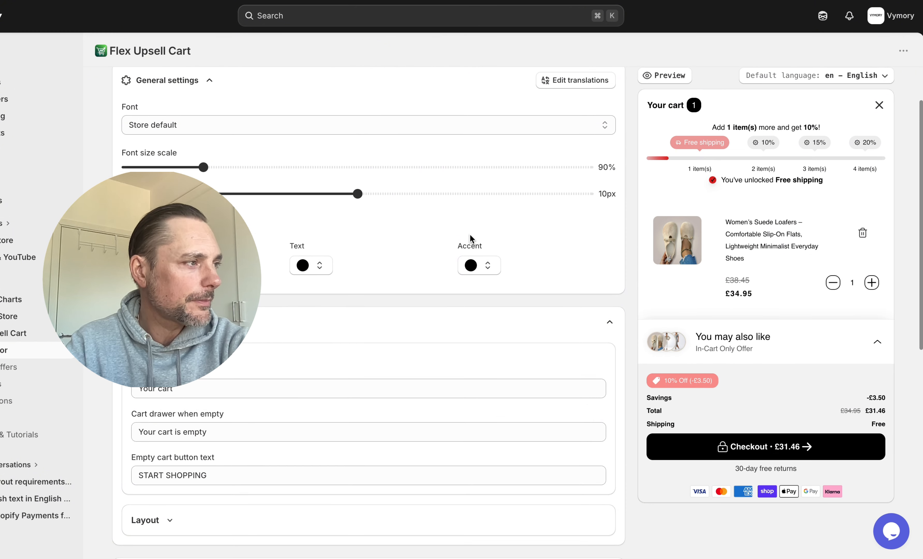
click(615, 323)
scroll(567, 241, down, 1)
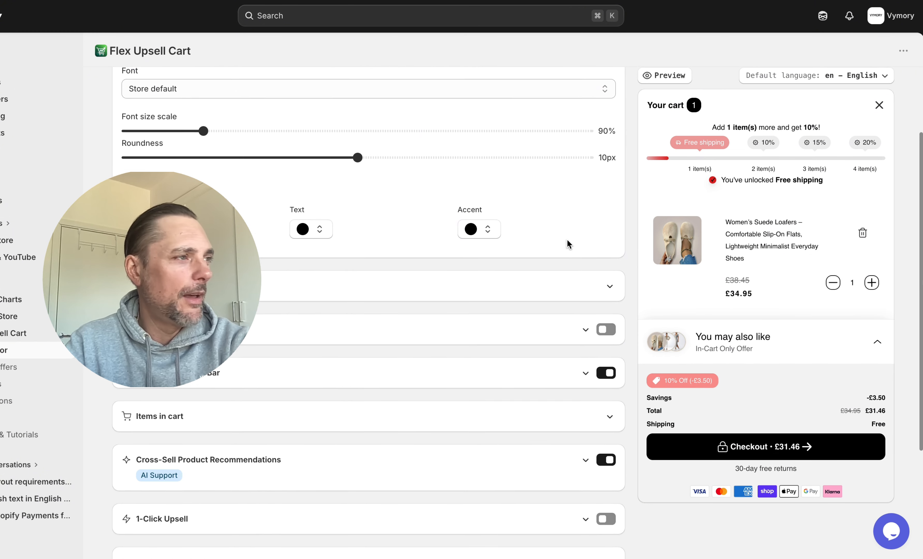
scroll(567, 240, up, 1)
scroll(567, 239, up, 1)
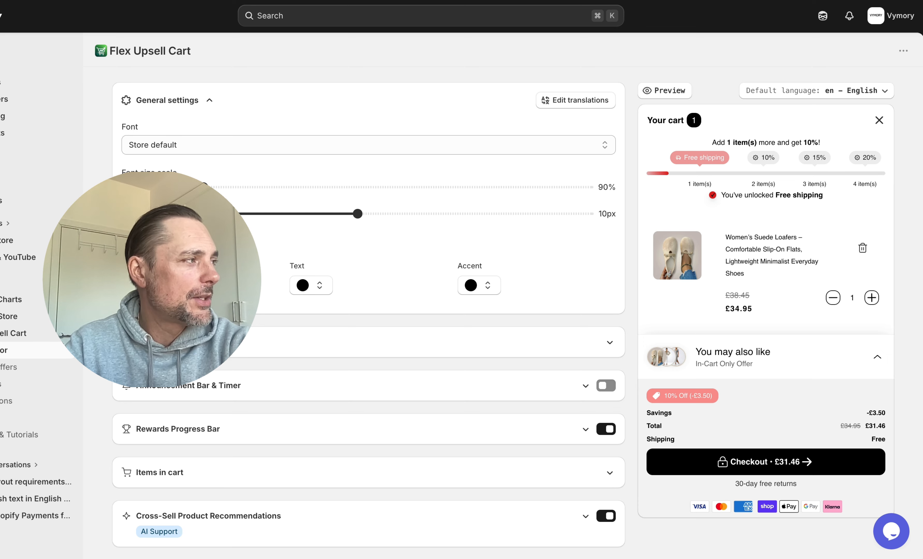
scroll(566, 277, down, 6)
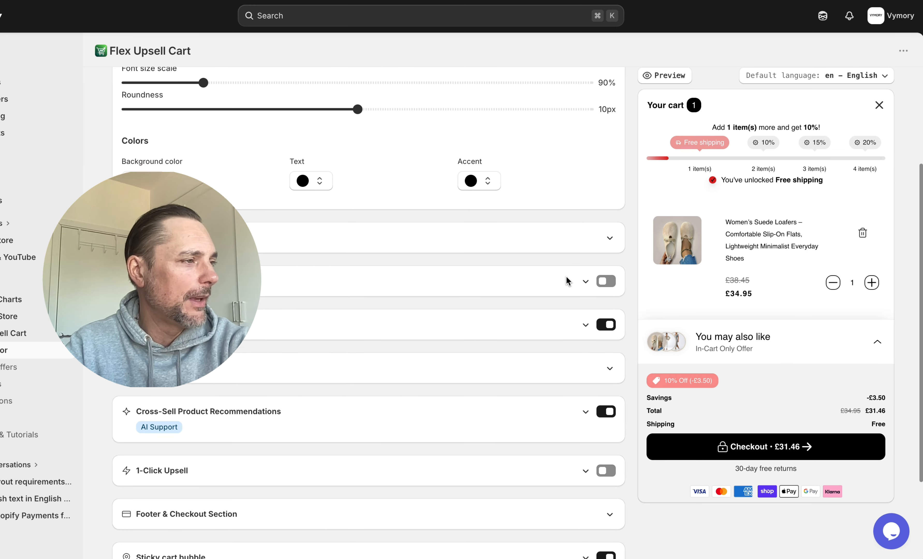
Expand Announcement Bar & Timer and its Announcement Appearance & Behavior options
click(582, 231)
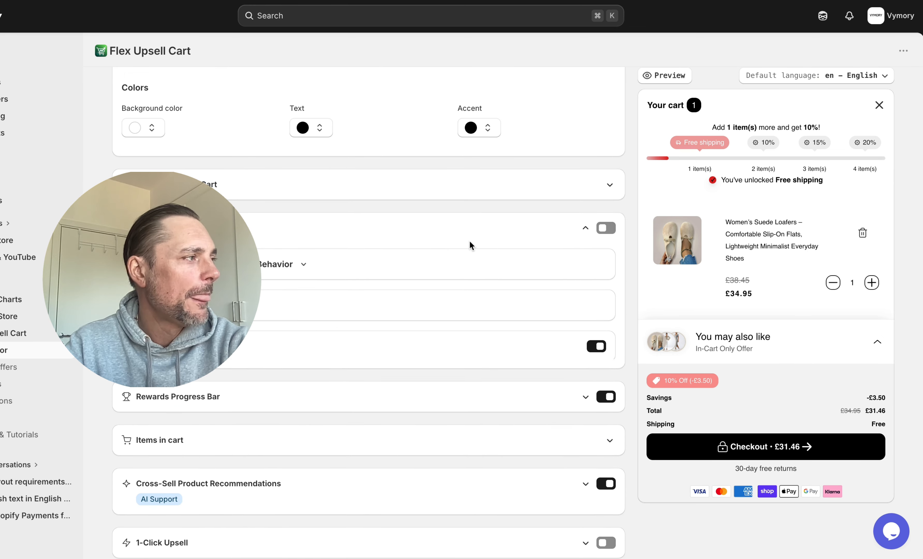
scroll(469, 240, down, 4)
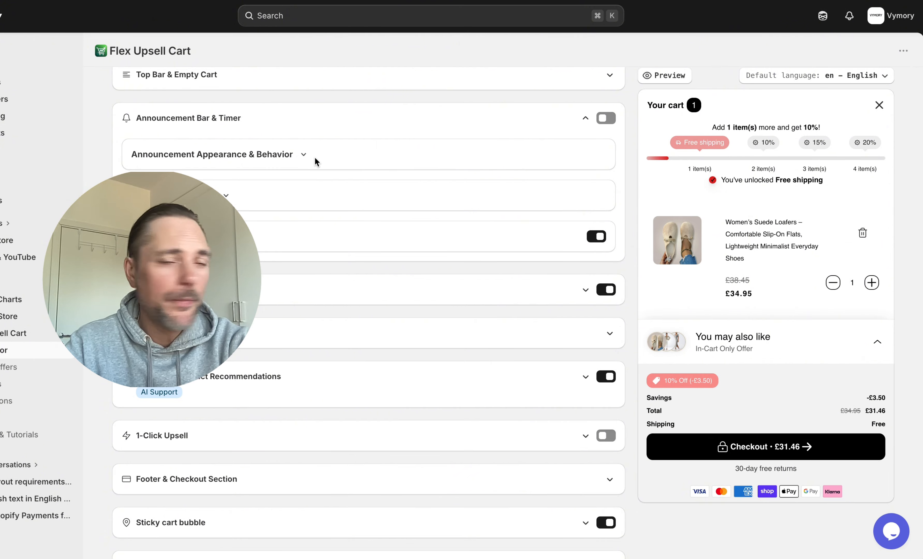
click(302, 153)
scroll(325, 271, down, 2)
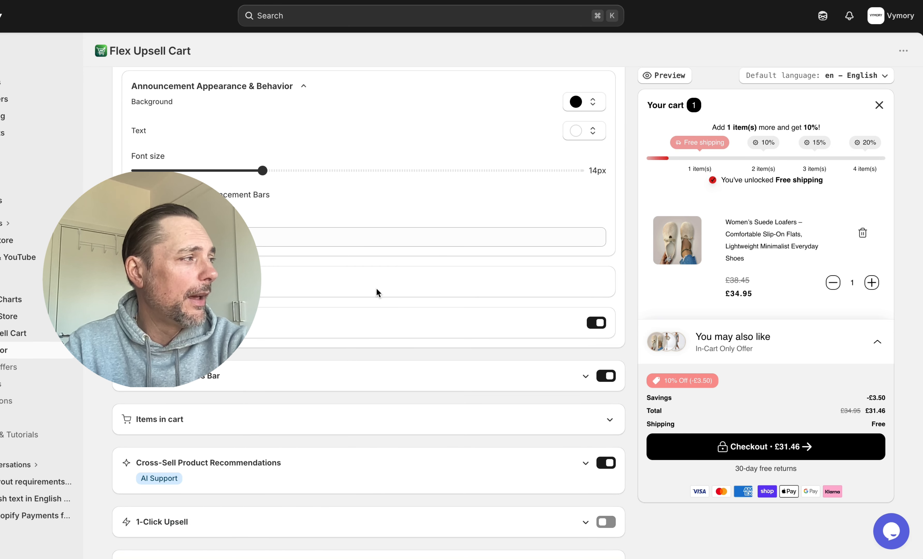
scroll(377, 287, down, 1)
Expand the announcement bars list and the Countdown Timer settings
click(285, 248)
scroll(301, 256, down, 3)
click(301, 248)
scroll(413, 318, down, 3)
scroll(413, 318, up, 1)
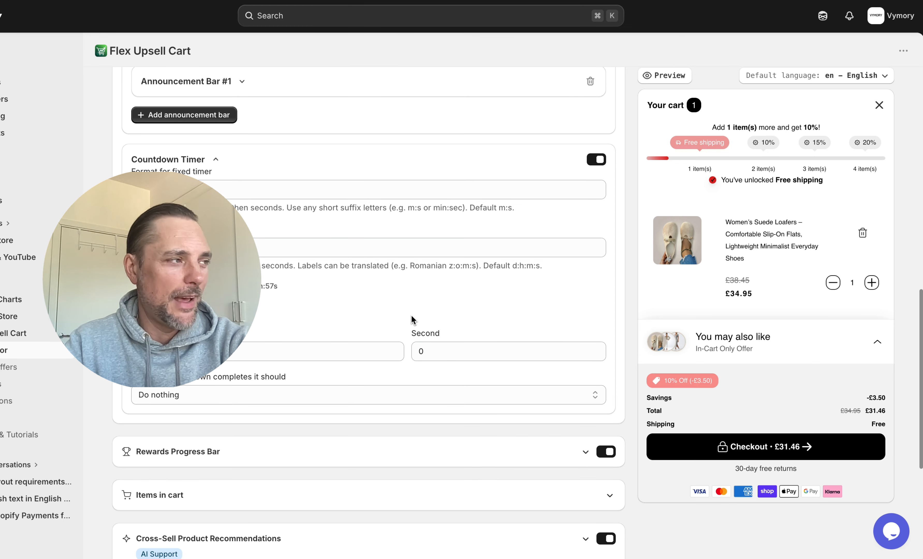
scroll(414, 280, down, 4)
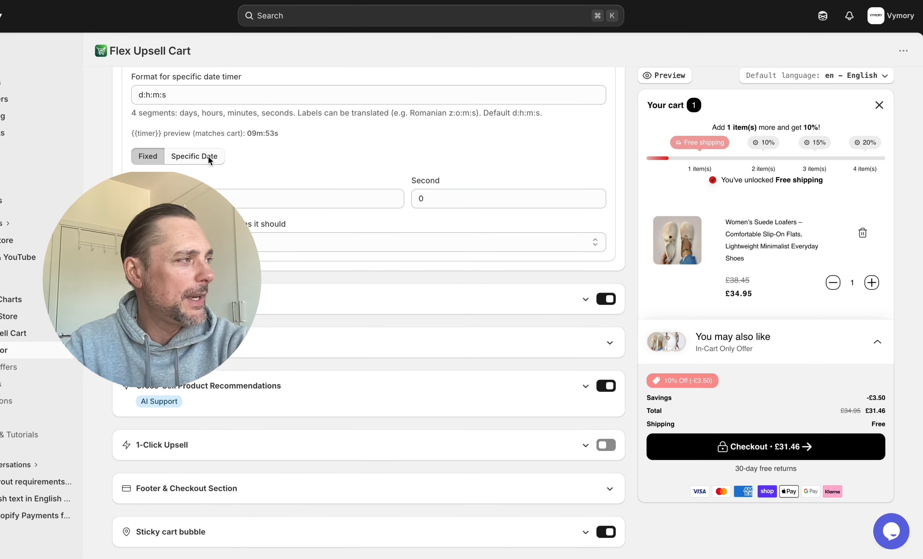
scroll(421, 177, up, 1)
scroll(421, 178, up, 4)
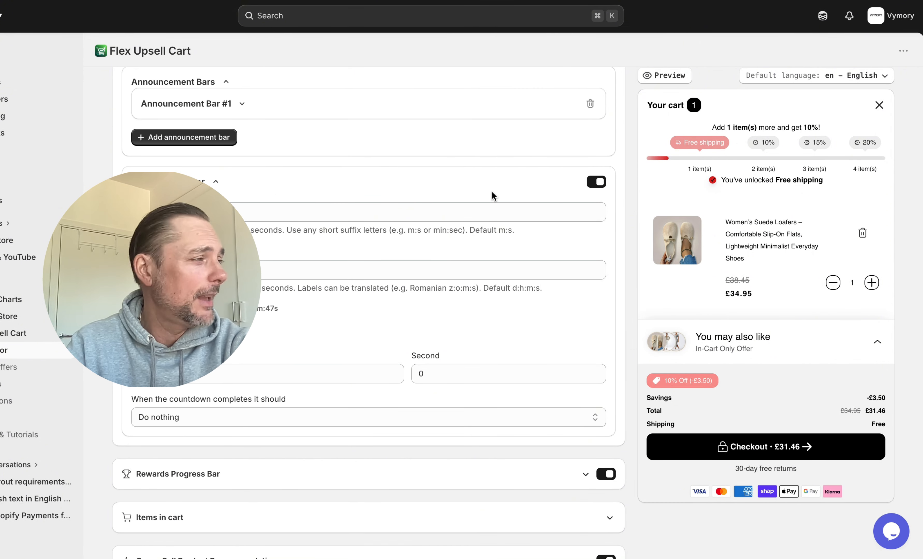
Collapse Countdown Timer, open Announcement Bar #1, then switch to the Rewards Progress Bar settings
click(216, 181)
scroll(306, 171, up, 2)
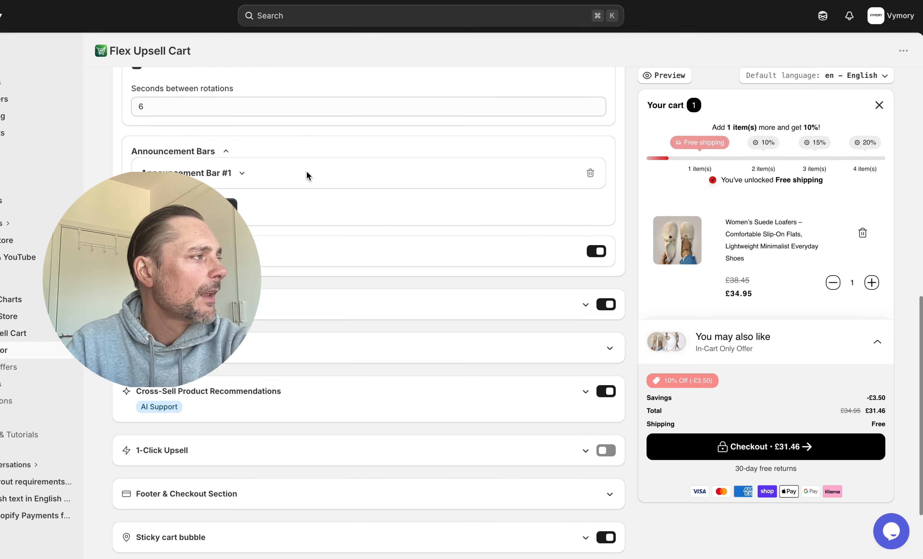
click(240, 177)
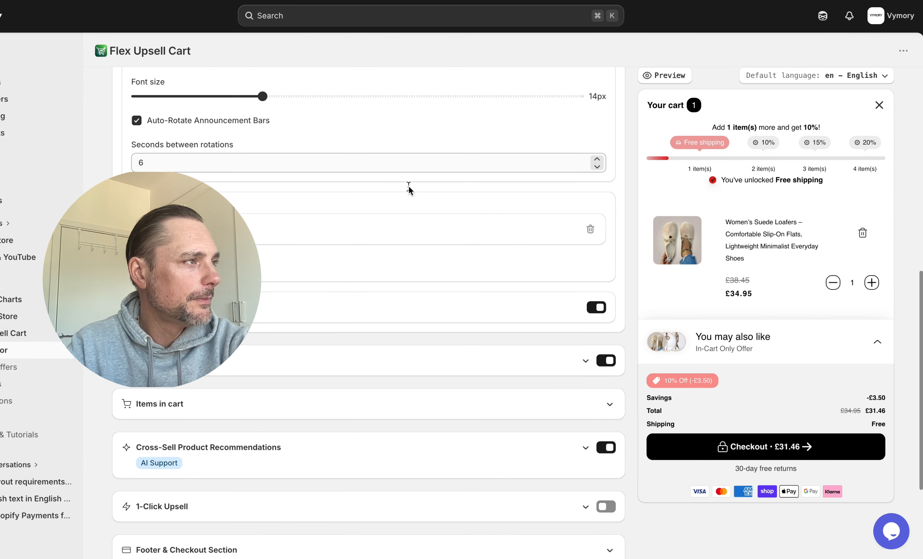
scroll(407, 186, up, 4)
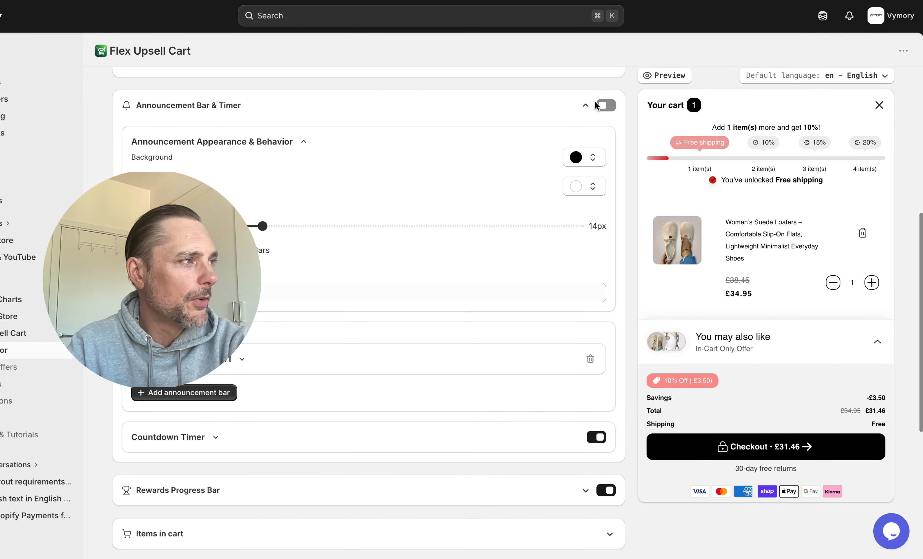
click(585, 101)
click(585, 204)
scroll(492, 303, down, 5)
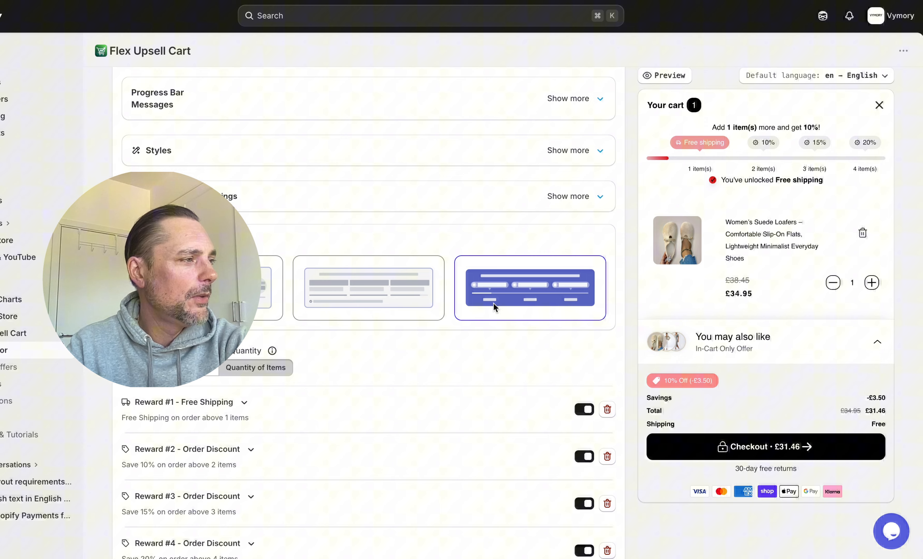
Use the third progress bar layout with quantity rewards: free shipping, then 10%, 15%, 20% off
click(380, 281)
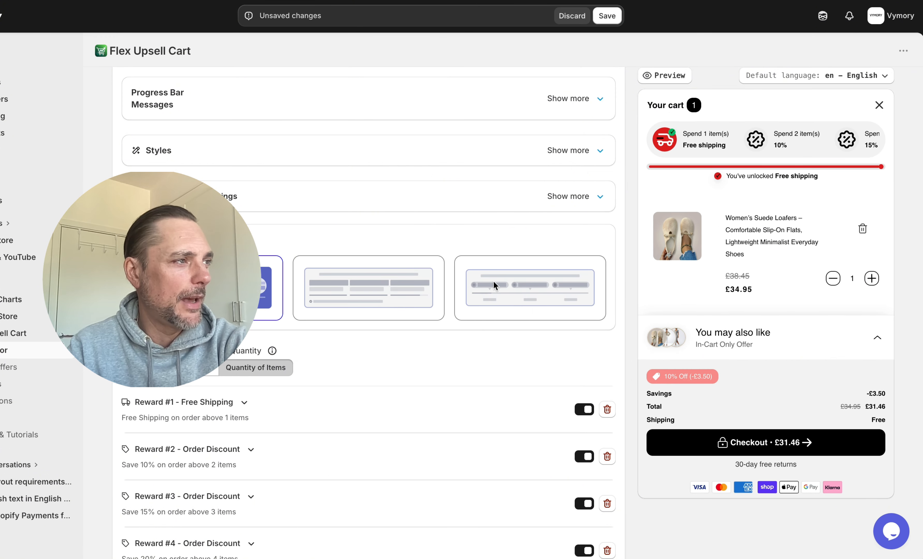
click(521, 282)
scroll(382, 292, down, 4)
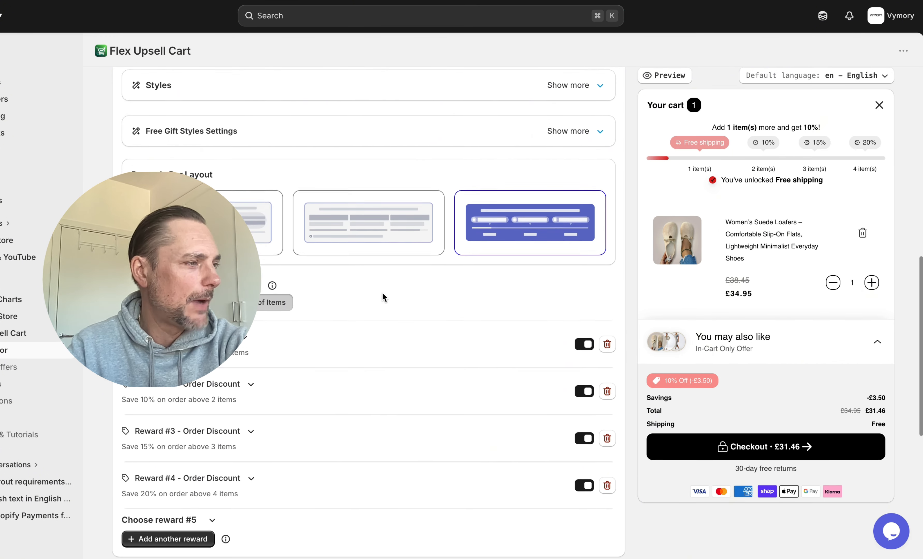
scroll(383, 295, down, 3)
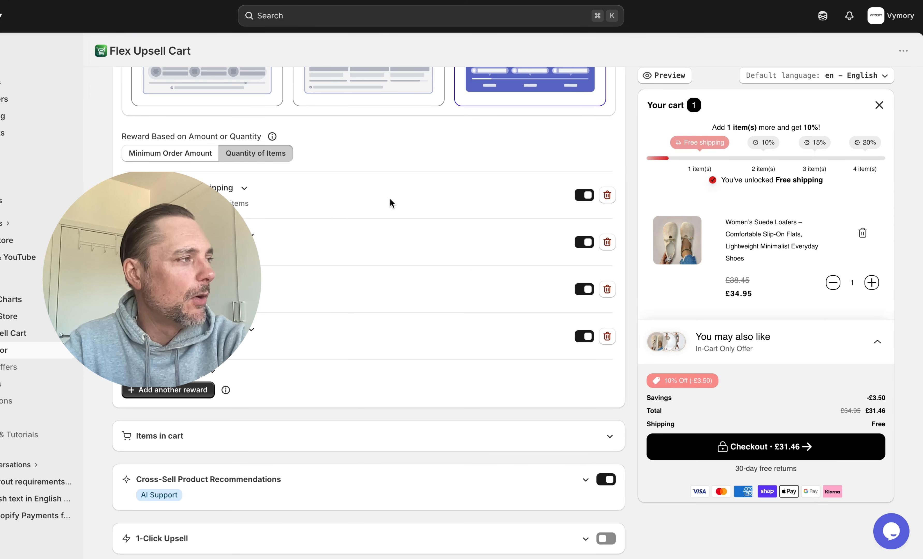
scroll(347, 193, down, 3)
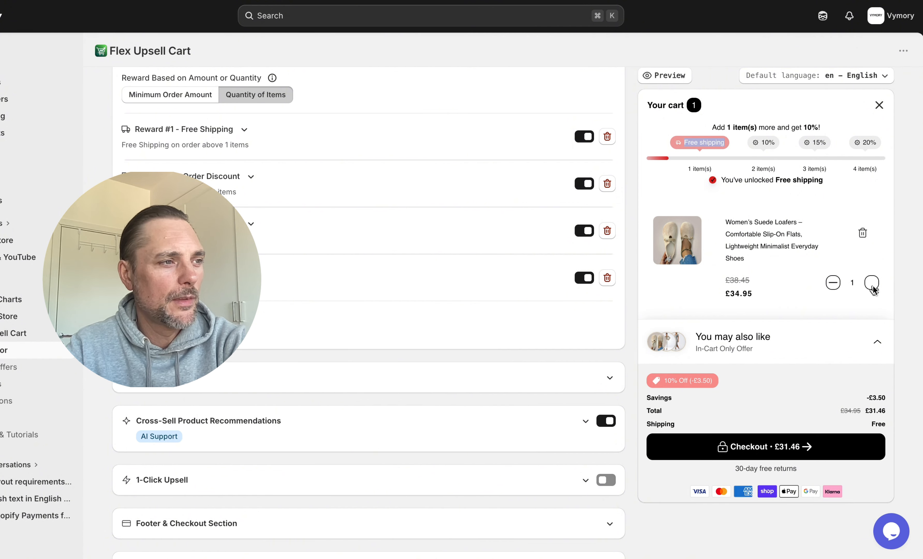
scroll(422, 287, down, 2)
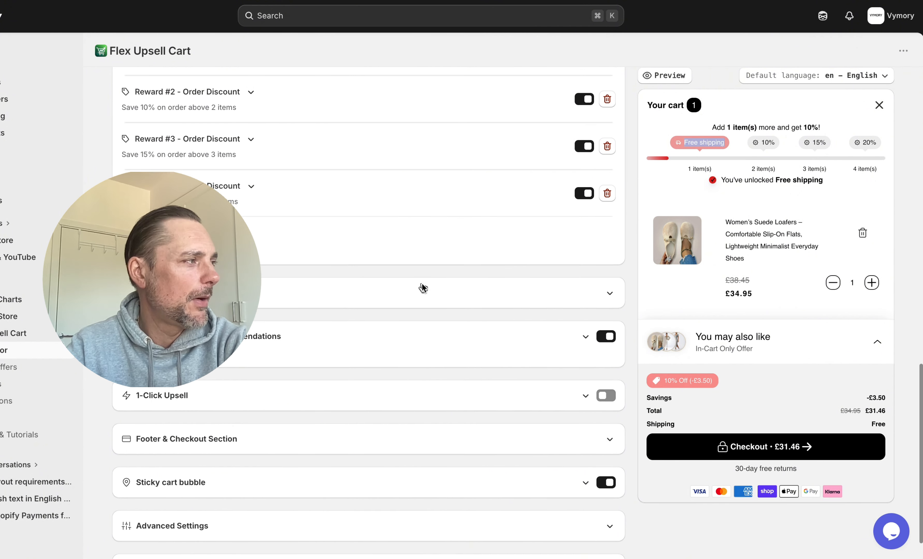
scroll(422, 287, up, 6)
scroll(422, 284, down, 8)
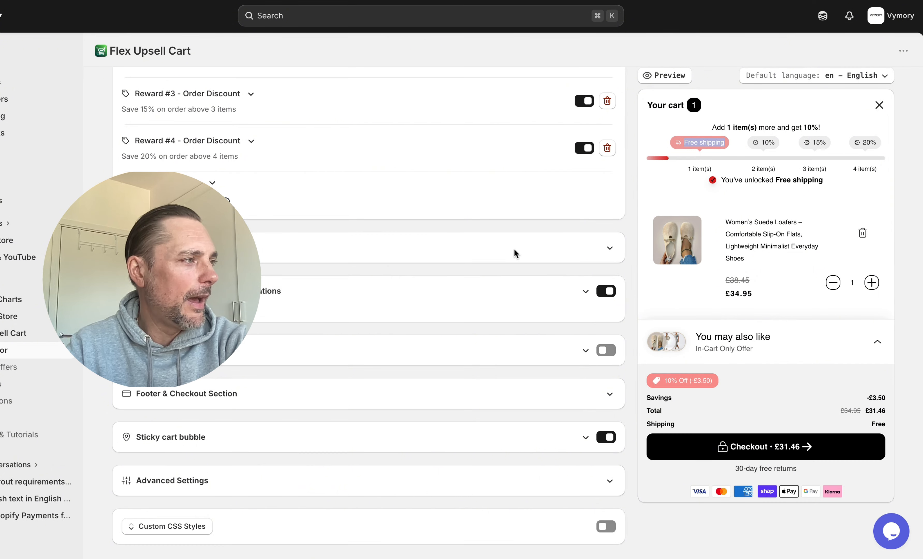
Expand Items in cart and Cross-Sell Product Recommendations, showing three best-seller suggestions in the preview
click(513, 249)
scroll(537, 318, down, 4)
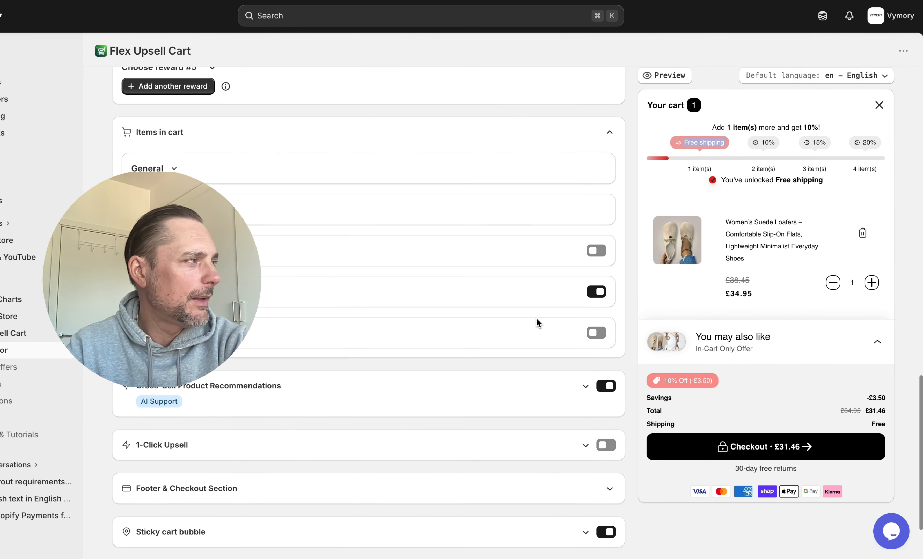
click(586, 332)
scroll(469, 336, down, 2)
click(758, 337)
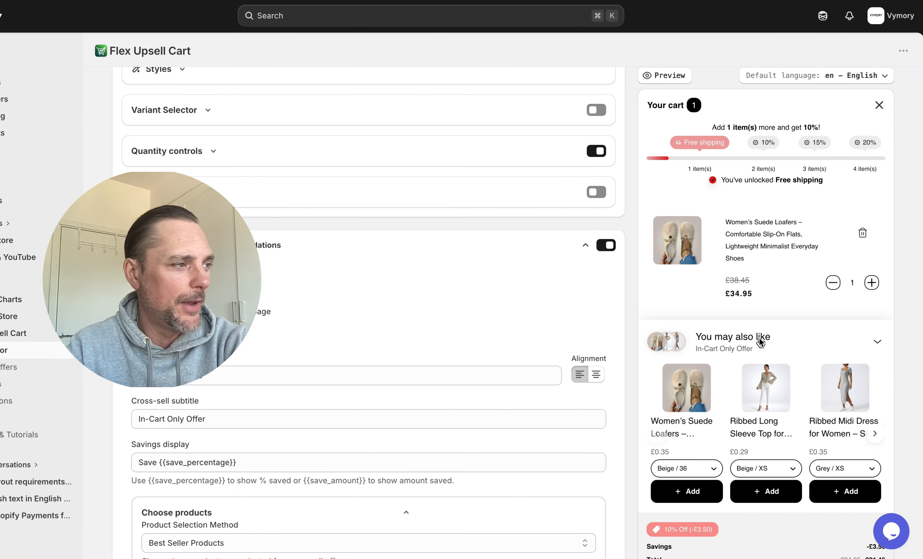
click(759, 337)
scroll(469, 335, down, 5)
scroll(468, 335, down, 5)
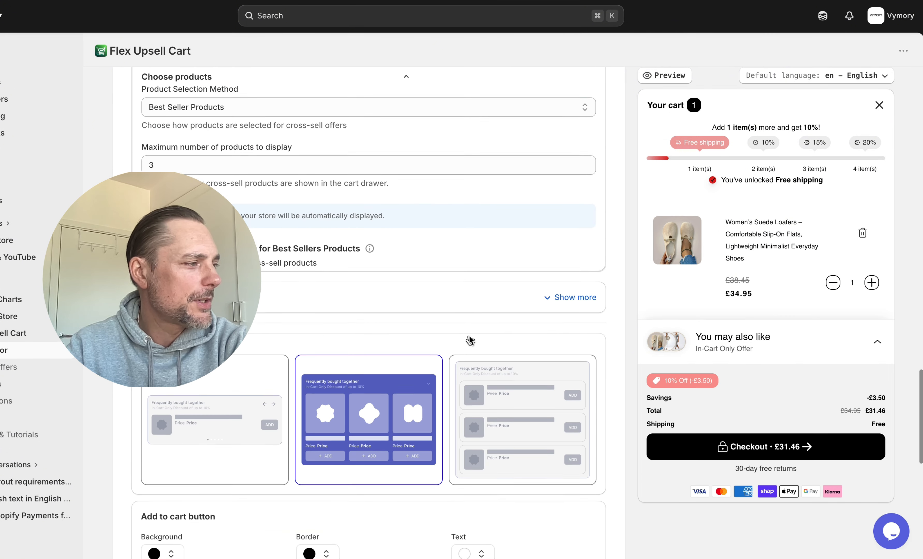
click(261, 423)
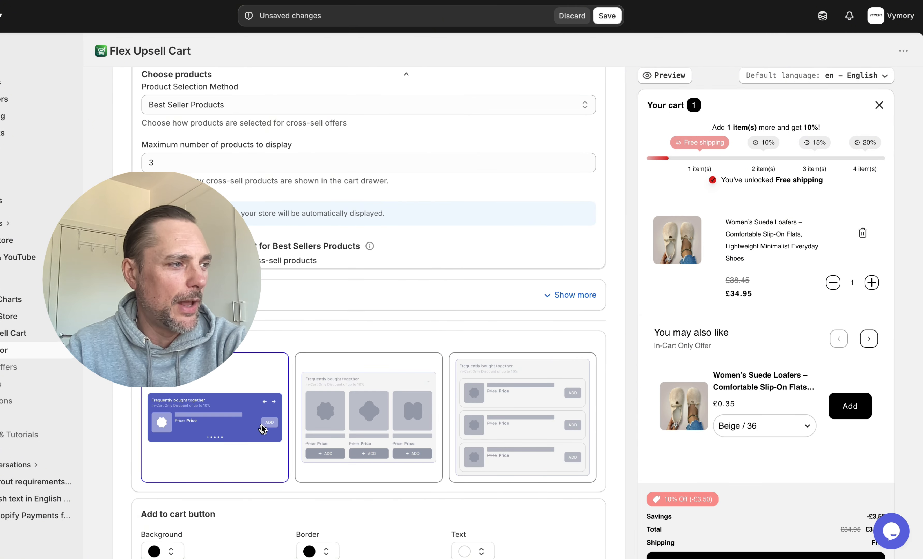
click(540, 433)
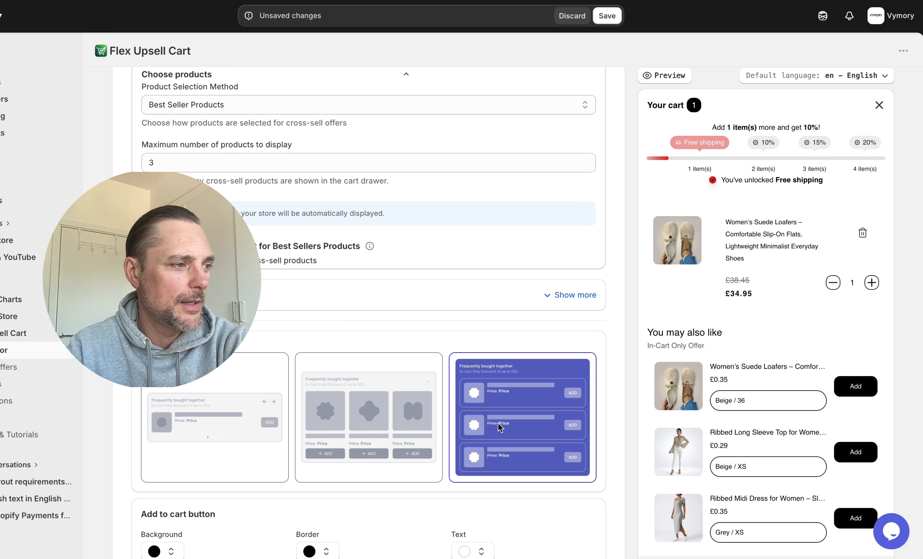
click(333, 414)
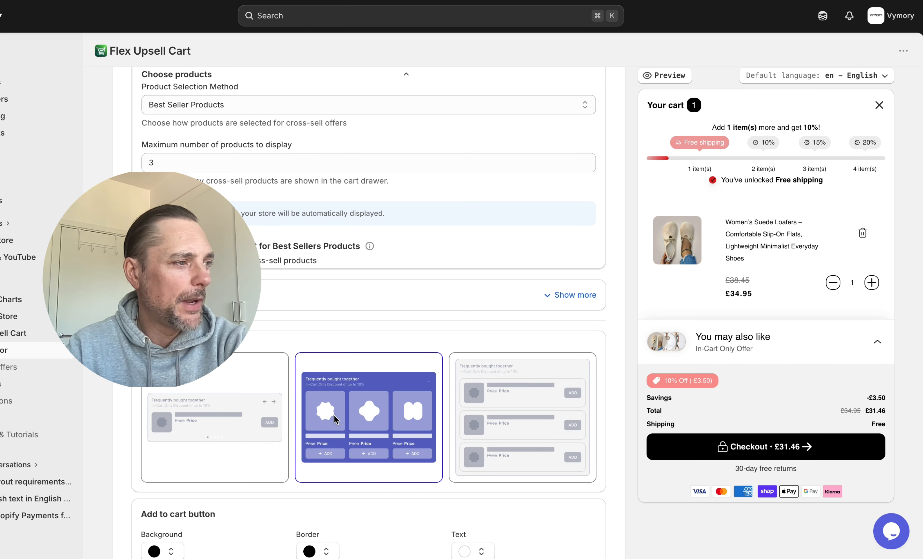
click(874, 340)
click(874, 340)
click(874, 342)
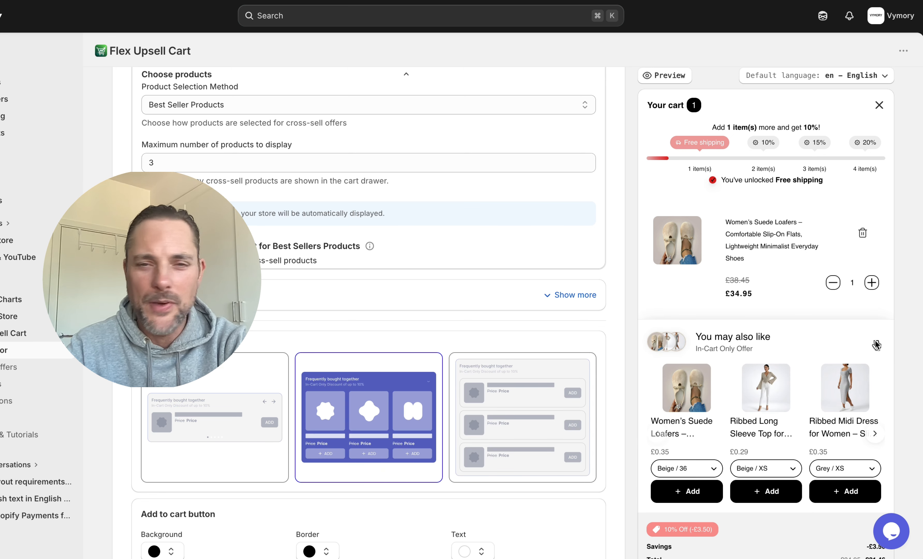
click(874, 342)
scroll(565, 338, down, 12)
click(606, 371)
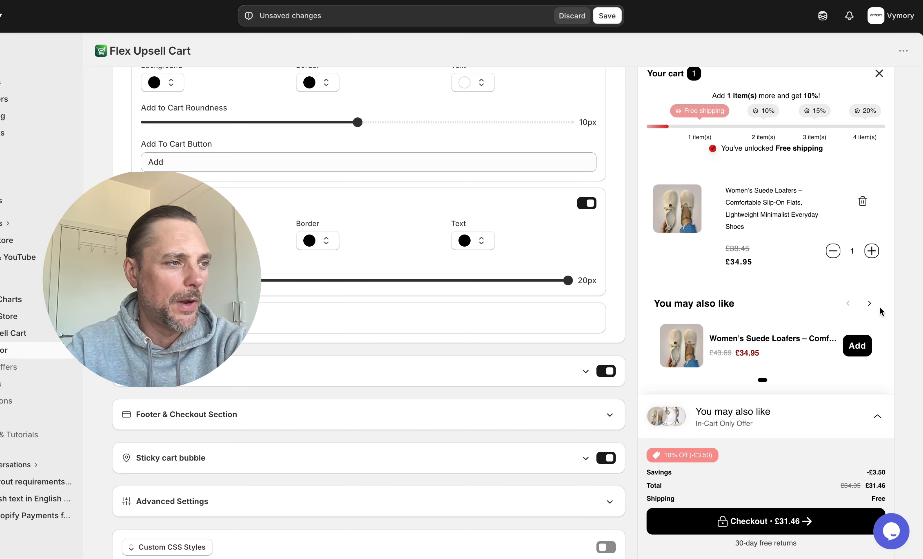
click(870, 304)
click(847, 304)
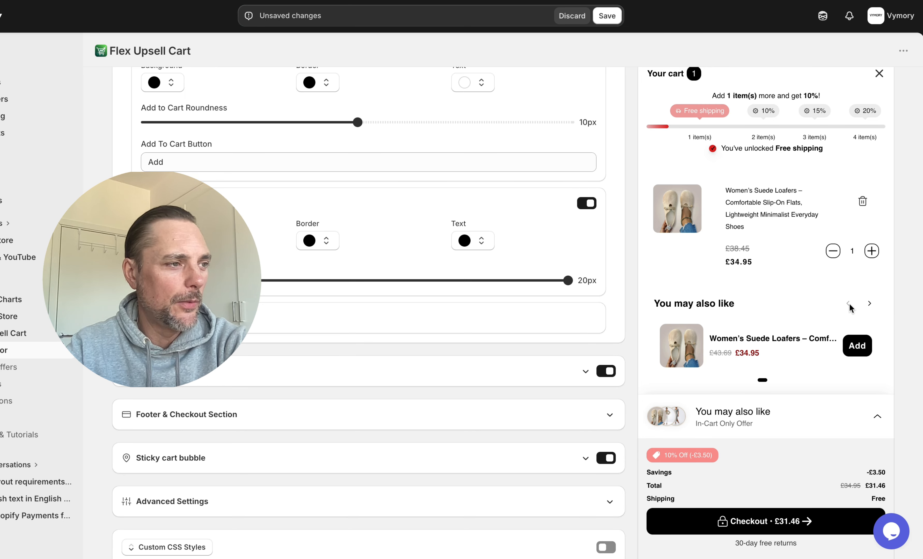
click(603, 373)
scroll(479, 389, down, 1)
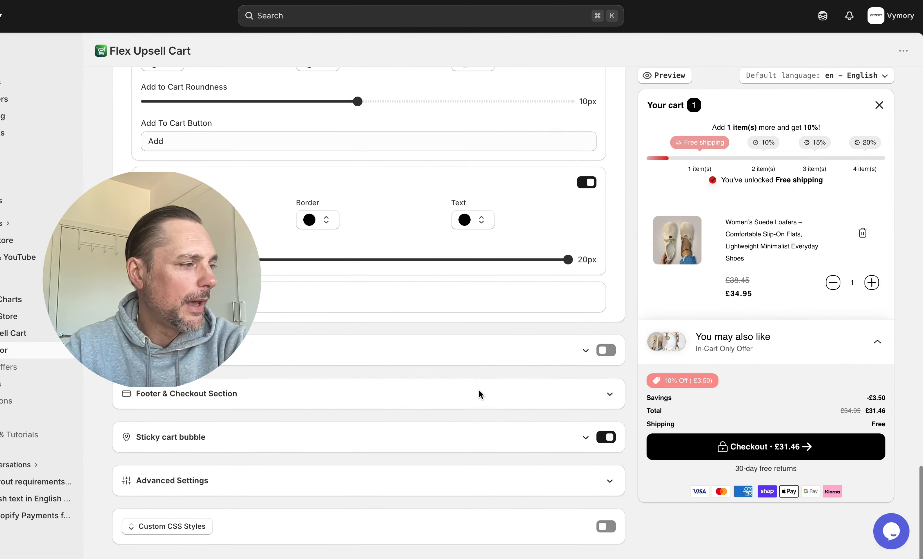
Expand Footer & Checkout Section, review the Checkout Button options and show Payment Methods
click(491, 390)
scroll(492, 391, down, 7)
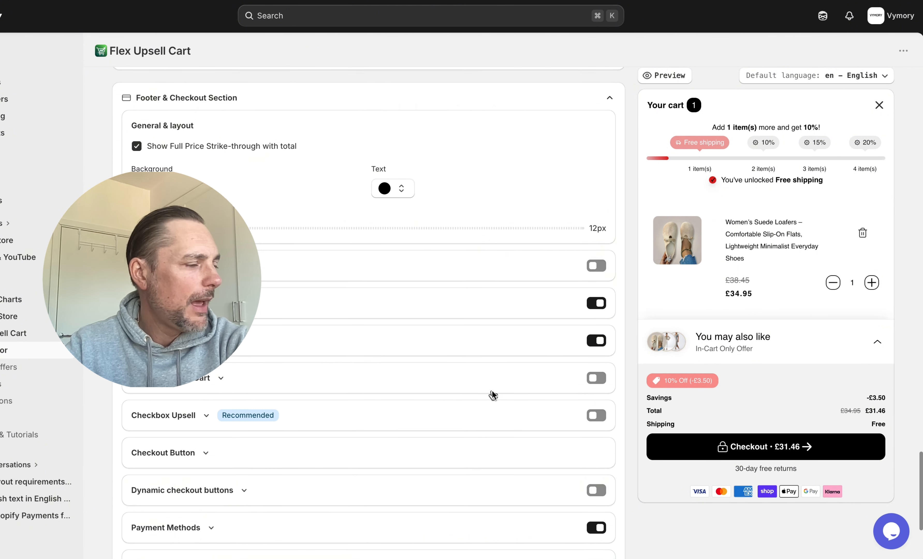
scroll(491, 391, up, 12)
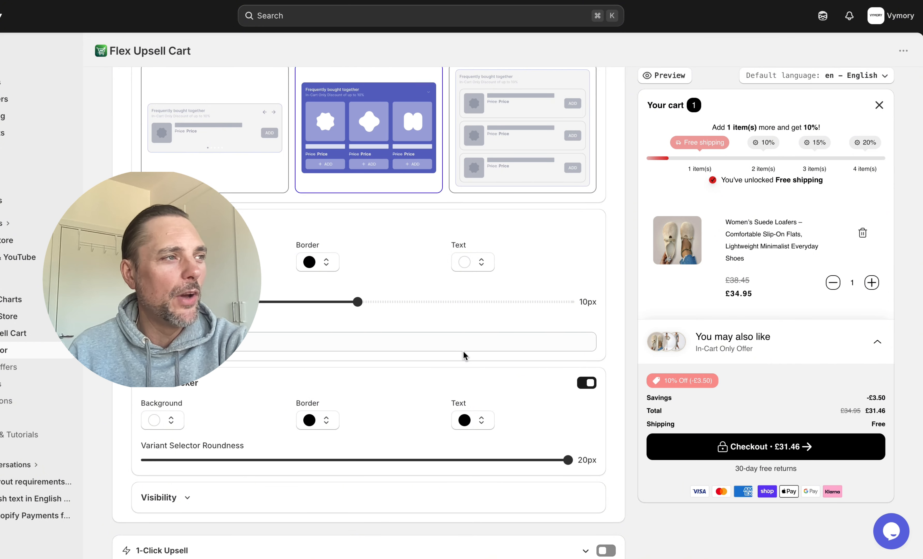
scroll(463, 351, down, 10)
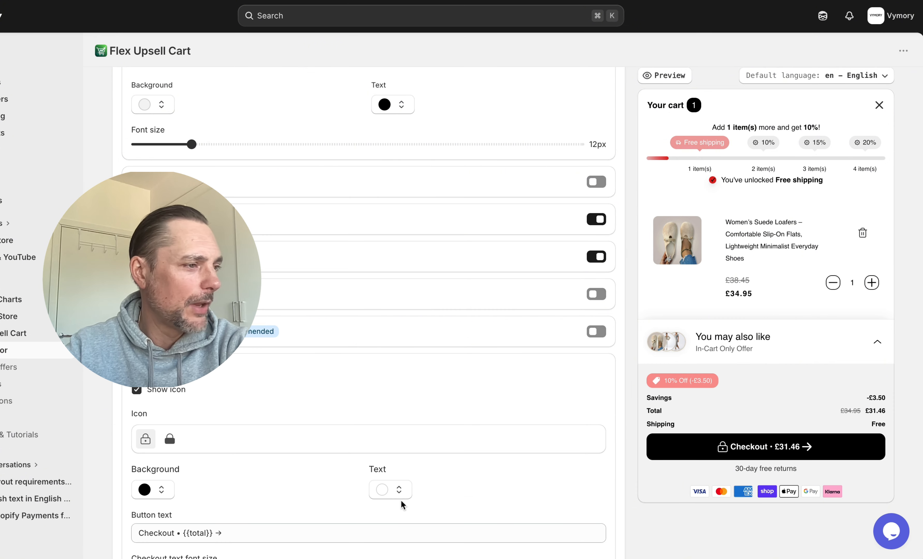
scroll(403, 490, down, 2)
scroll(384, 452, down, 2)
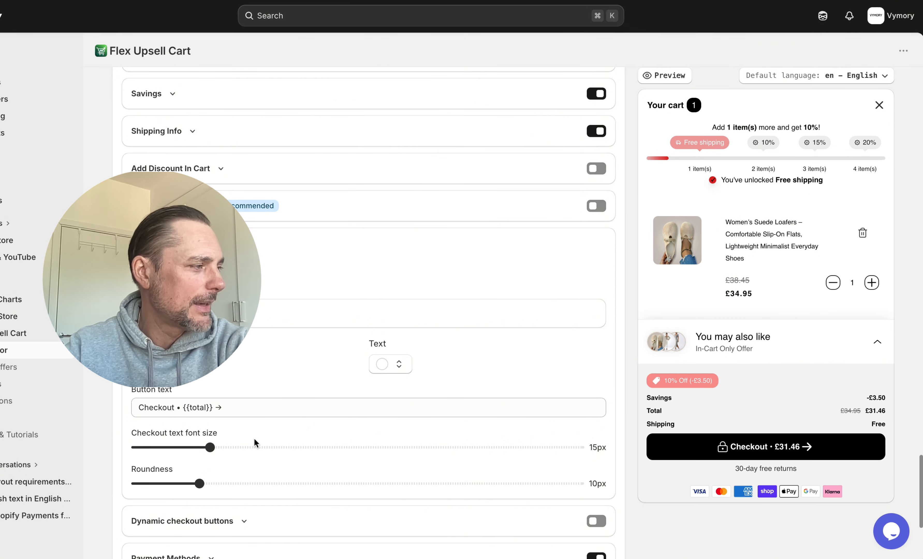
mouse_move(213, 446)
mouse_down()
mouse_move(283, 452)
mouse_move(198, 454)
mouse_move(205, 456)
mouse_up()
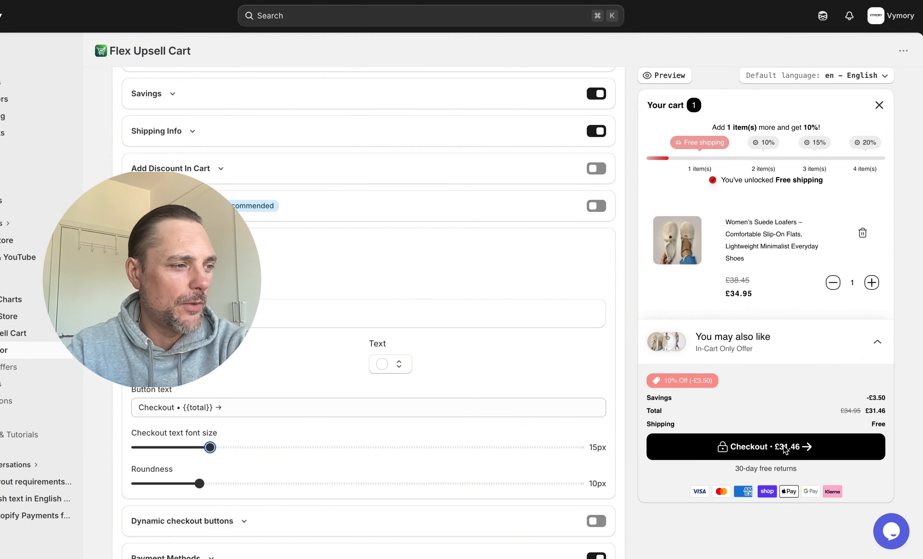
scroll(368, 400, down, 4)
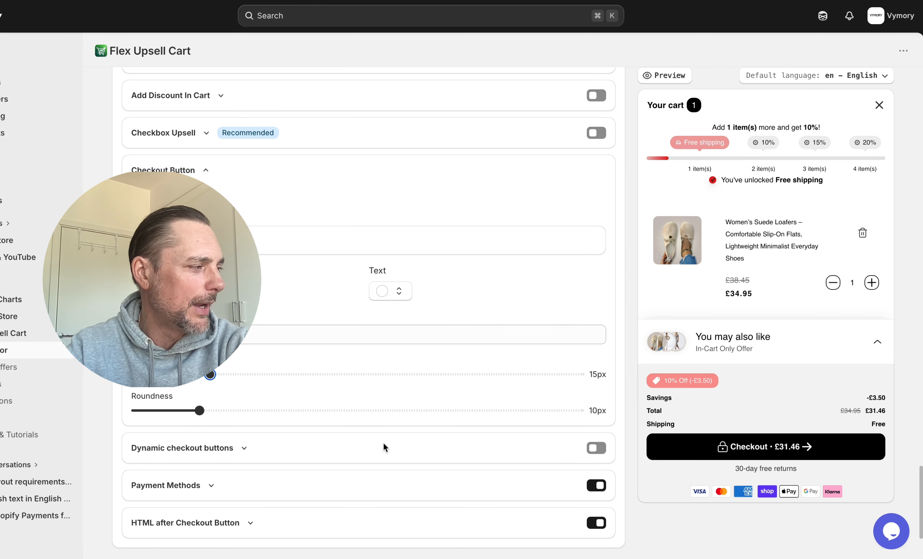
click(212, 422)
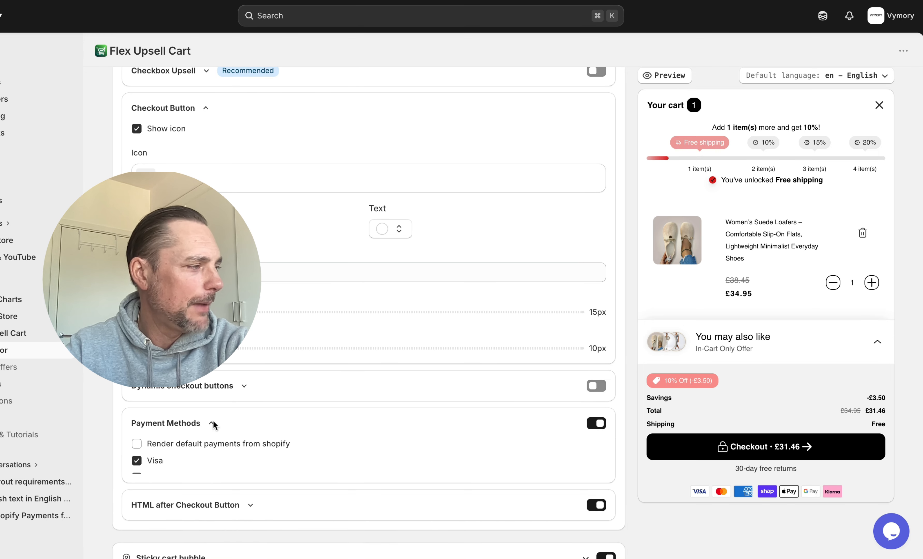
scroll(426, 429, down, 2)
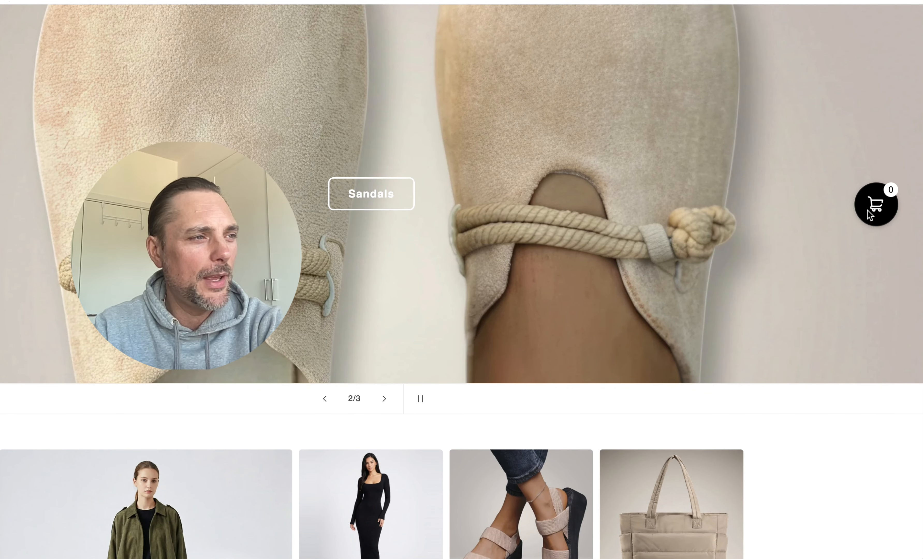
Open the storefront cart drawer from the cart bubble
click(651, 324)
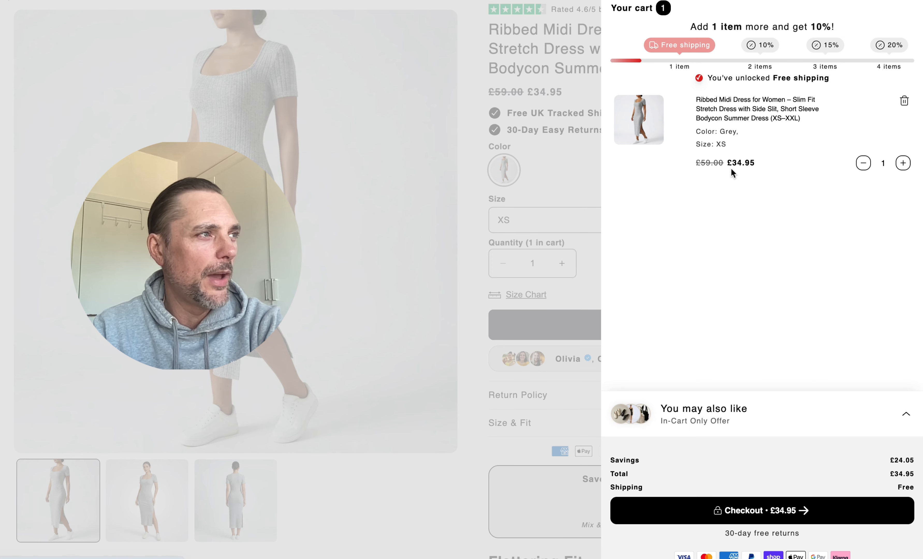
Raise the dress quantity to 2 for 10% off, then add the black mini dress
click(902, 165)
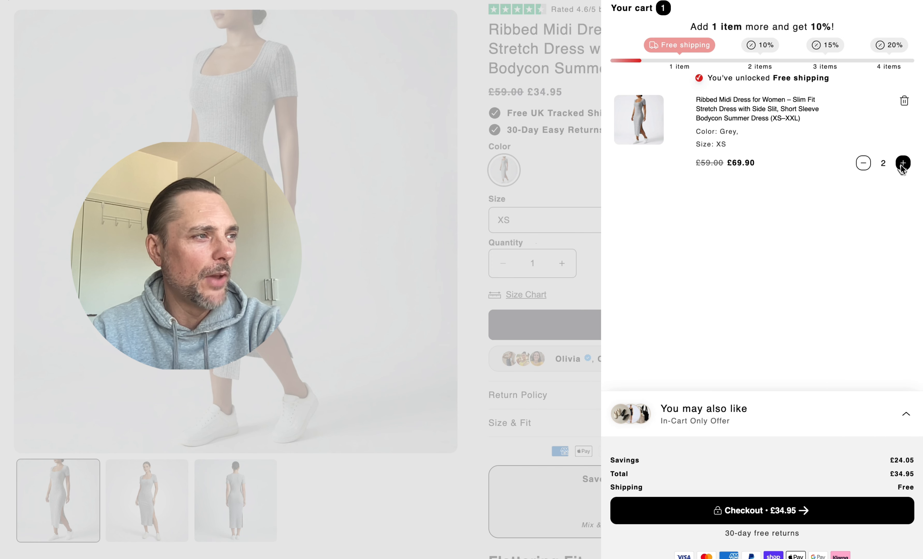
click(906, 402)
click(882, 369)
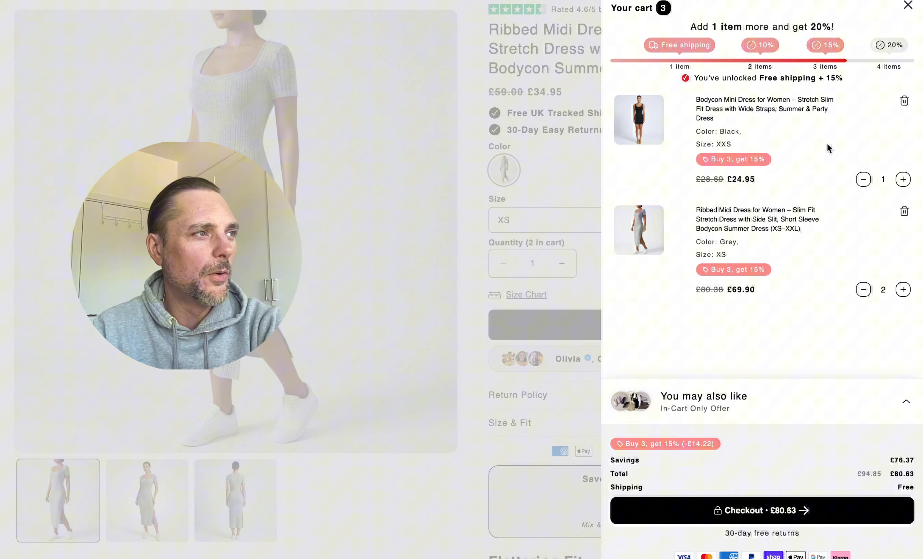
Remove the black mini dress and the Ribbed Midi Dress, then close the empty drawer
click(904, 100)
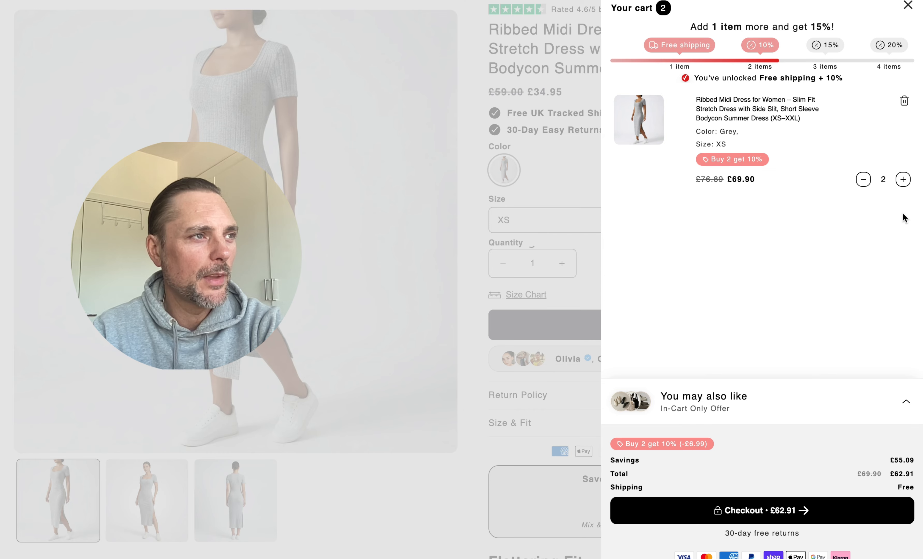
click(905, 101)
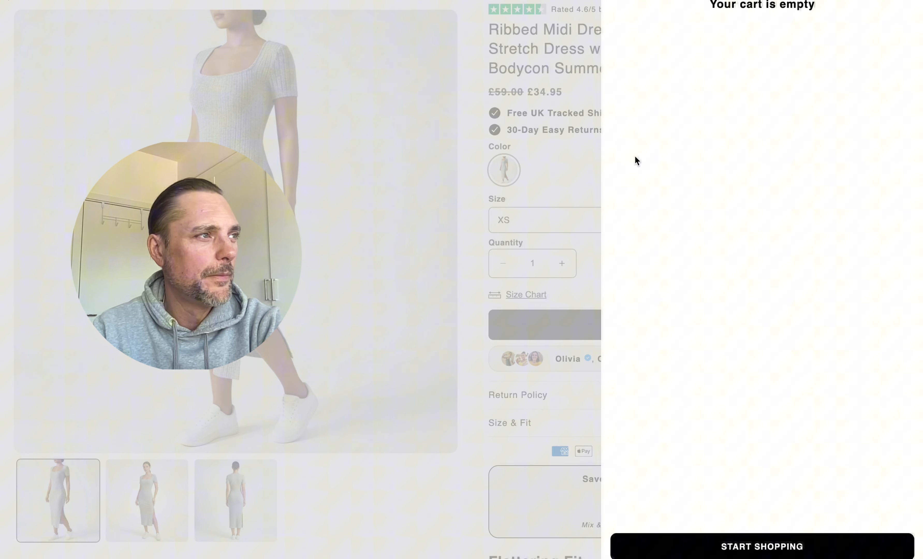
click(575, 210)
scroll(701, 111, up, 2)
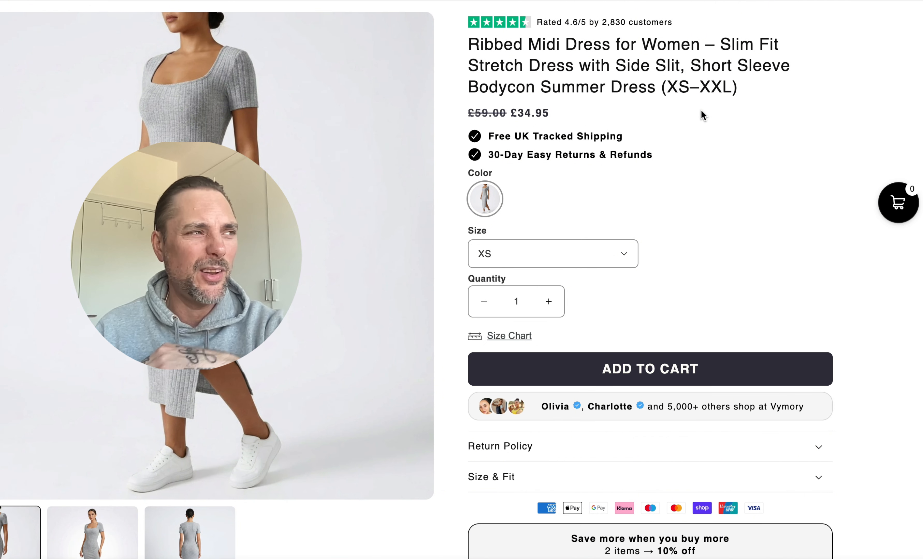